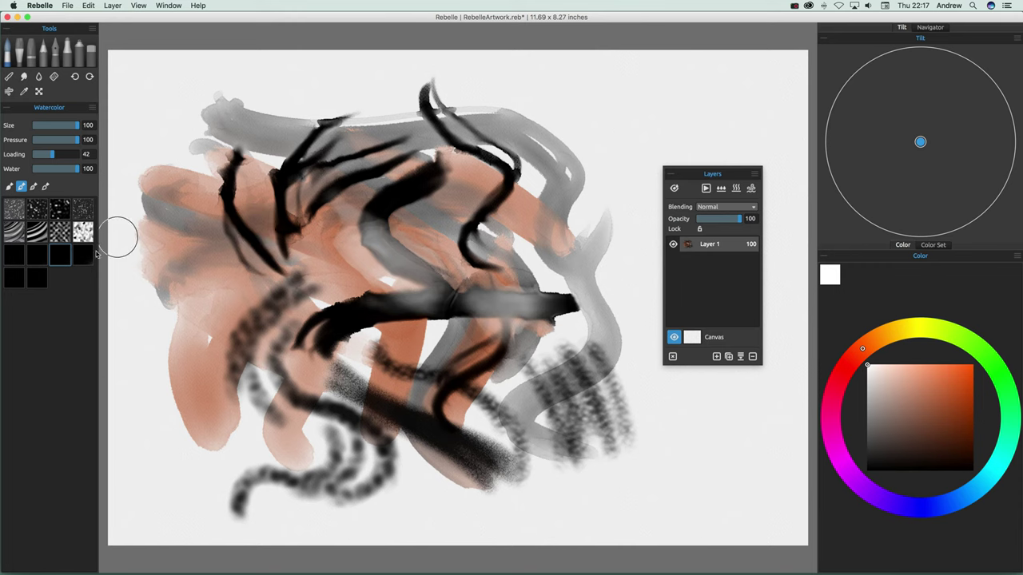
Pick a strong orange-red and paint swirling strokes over the left and lower-left of the painting.
mouse_move(177, 239)
mouse_down()
mouse_move(201, 356)
mouse_move(198, 300)
mouse_move(211, 355)
mouse_move(229, 377)
mouse_move(188, 301)
mouse_move(243, 353)
mouse_move(235, 317)
mouse_move(280, 343)
mouse_move(227, 385)
mouse_move(189, 383)
mouse_move(246, 407)
mouse_move(184, 475)
mouse_move(219, 341)
mouse_move(279, 328)
mouse_up()
drag(935, 406, 973, 369)
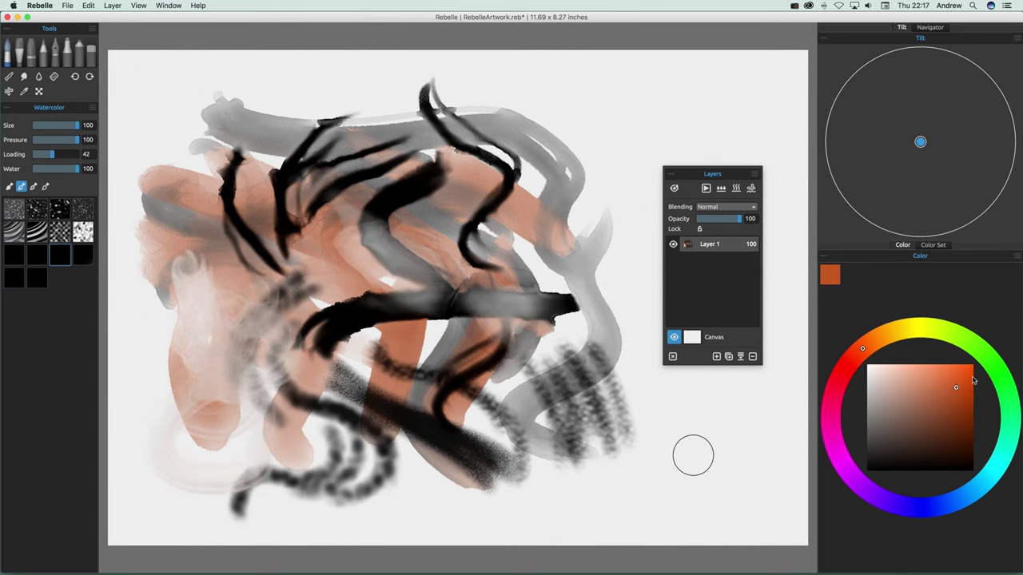
mouse_move(232, 292)
mouse_down()
mouse_move(310, 334)
mouse_move(281, 286)
mouse_move(310, 300)
mouse_move(297, 254)
mouse_move(334, 256)
mouse_move(378, 263)
mouse_up()
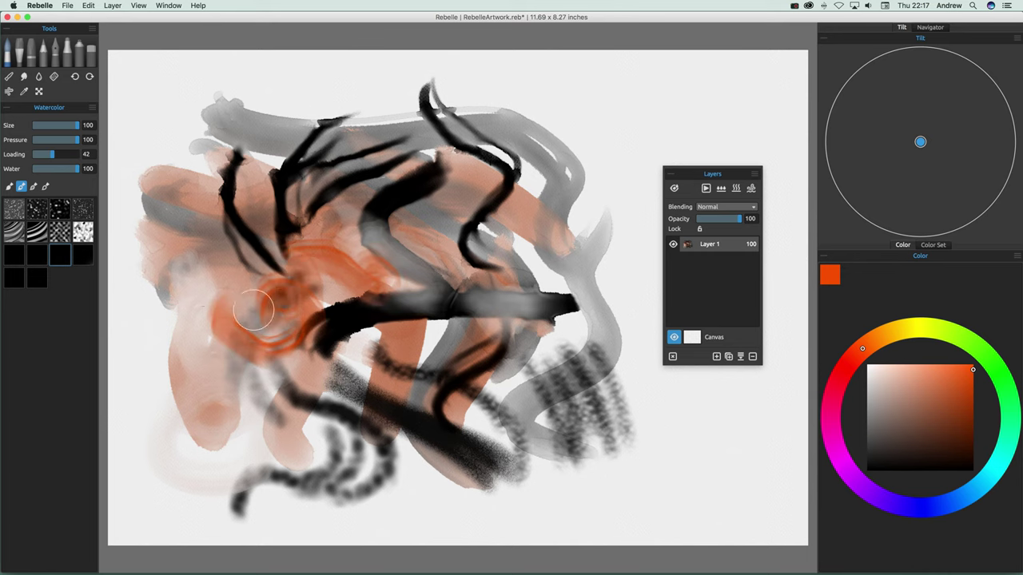
mouse_move(204, 361)
mouse_down()
mouse_move(170, 335)
mouse_move(164, 396)
mouse_move(184, 414)
mouse_up()
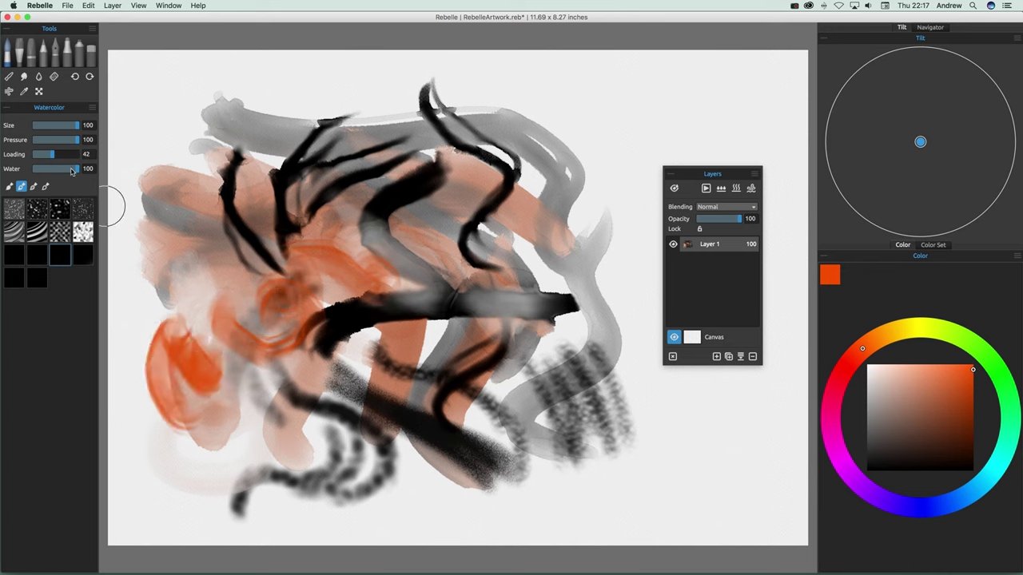
mouse_move(199, 267)
mouse_down()
mouse_move(160, 212)
mouse_move(112, 240)
mouse_up()
With the black brush texture, paint diagonal orange strokes across the top, middle and right-middle.
click(83, 254)
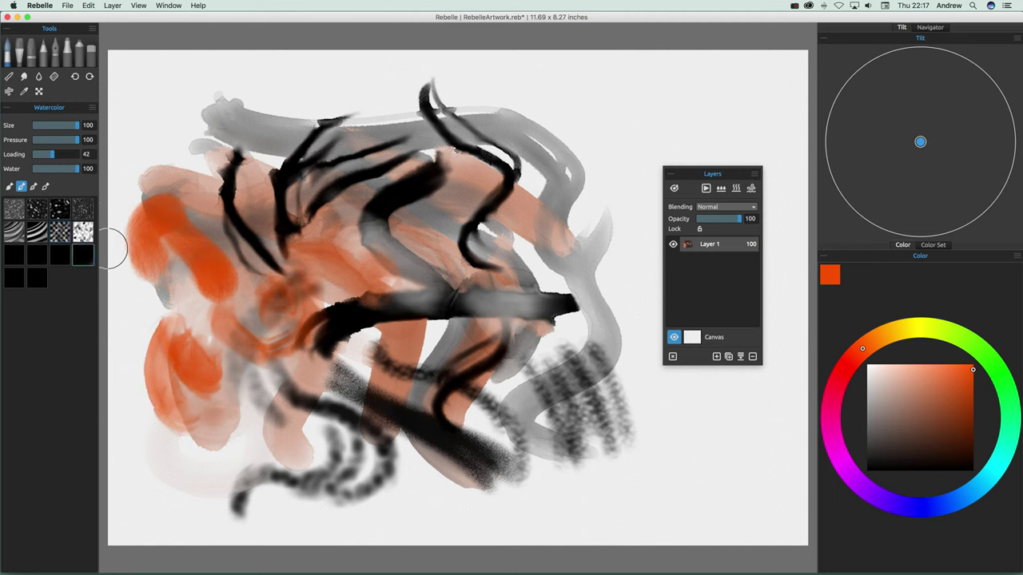
mouse_move(405, 226)
mouse_down()
mouse_move(391, 254)
mouse_move(415, 188)
mouse_move(455, 128)
mouse_up()
mouse_move(381, 216)
mouse_down()
mouse_move(409, 133)
mouse_move(318, 82)
mouse_move(378, 190)
mouse_move(299, 101)
mouse_up()
mouse_move(448, 138)
mouse_down()
mouse_move(544, 270)
mouse_move(553, 345)
mouse_up()
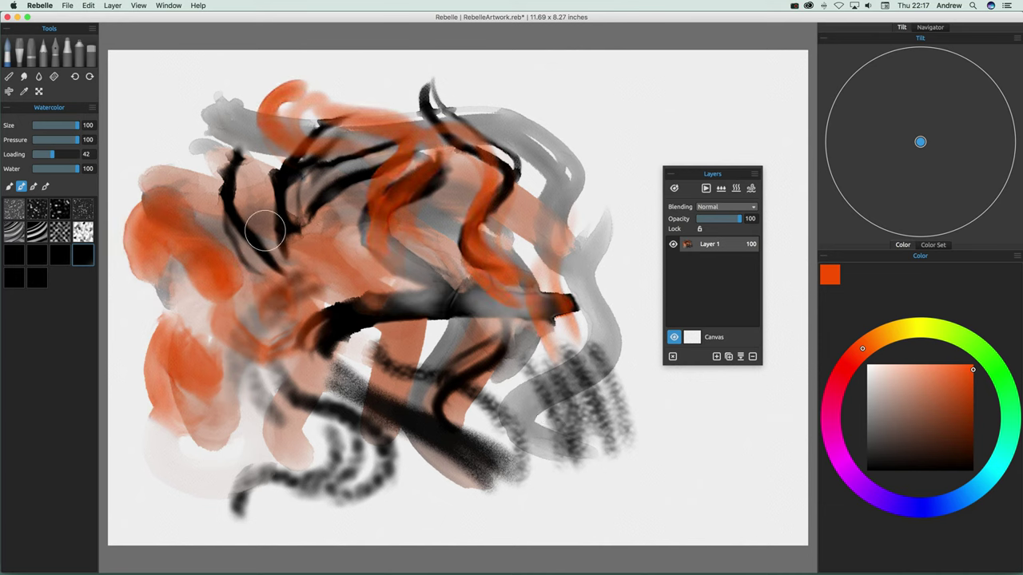
Airbrush orange loops across the centre and lower left using the first airbrush preset, then return to Watercolor.
click(79, 53)
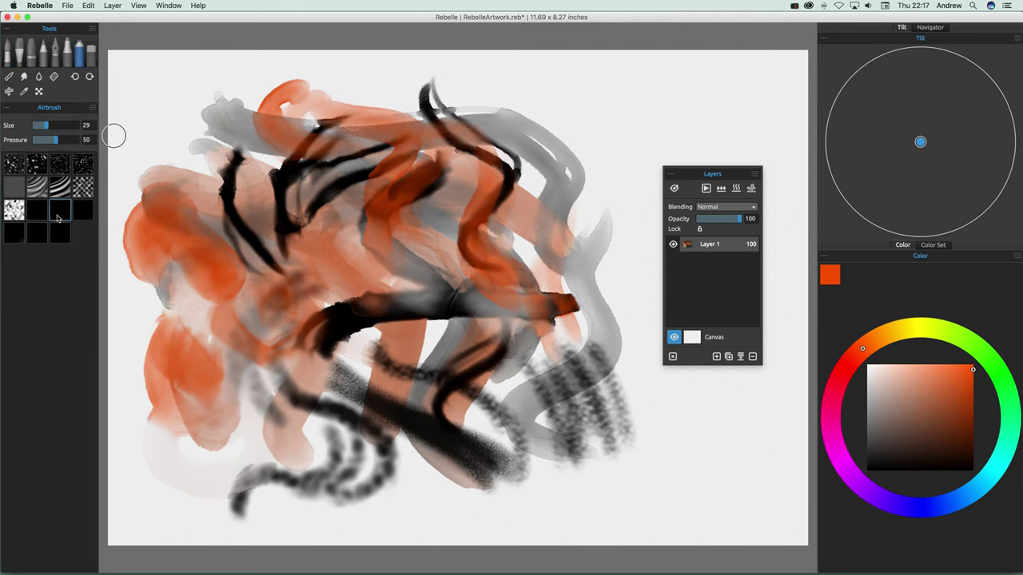
mouse_move(450, 296)
mouse_down()
mouse_move(408, 261)
mouse_move(358, 296)
mouse_move(288, 315)
mouse_move(443, 324)
mouse_move(394, 330)
mouse_move(414, 307)
mouse_move(344, 376)
mouse_move(314, 368)
mouse_move(366, 380)
mouse_move(328, 408)
mouse_move(256, 377)
mouse_move(291, 404)
mouse_up()
click(12, 167)
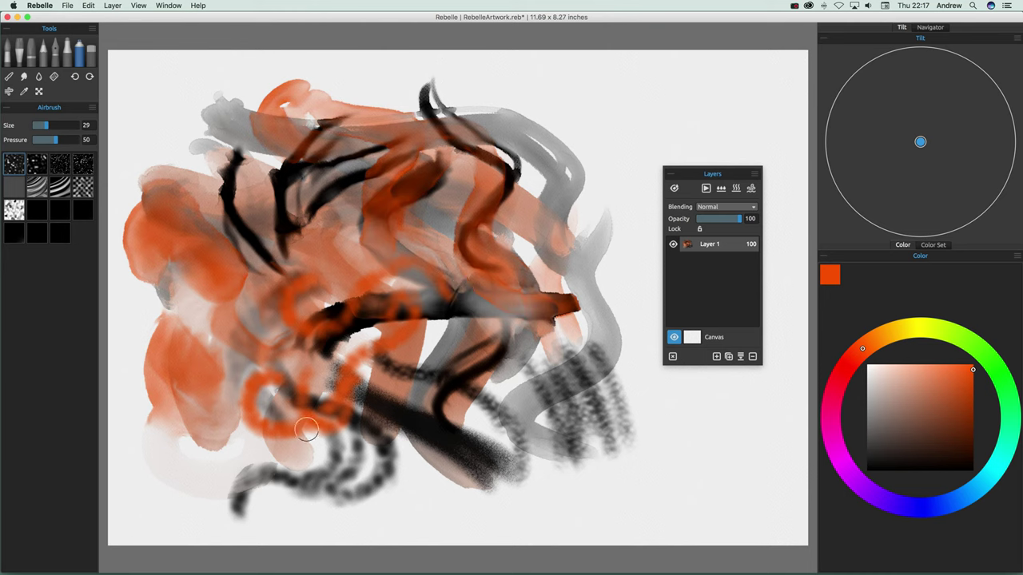
mouse_move(307, 430)
mouse_down()
mouse_move(226, 307)
mouse_move(247, 323)
mouse_move(226, 357)
mouse_move(190, 359)
mouse_move(190, 417)
mouse_up()
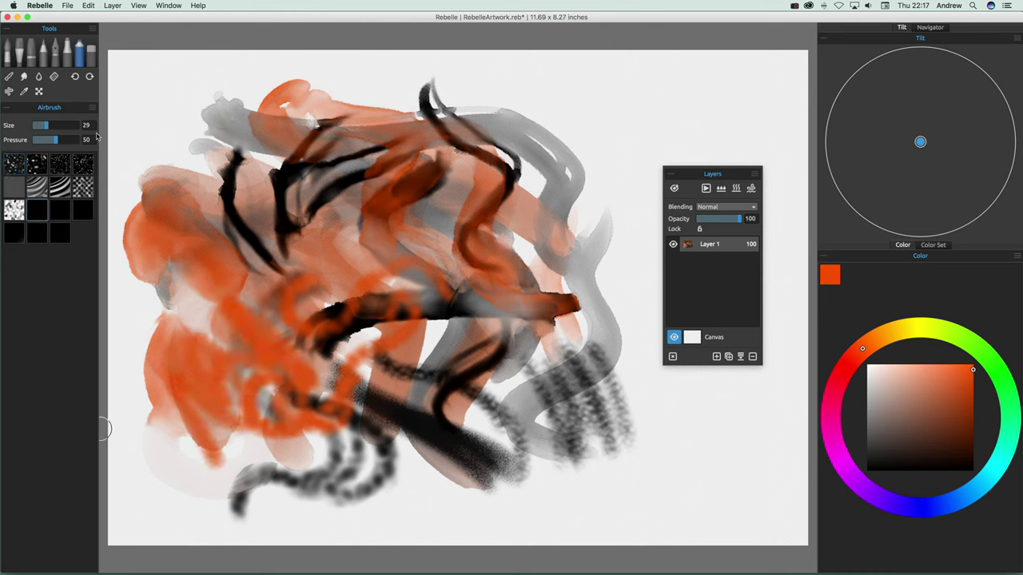
click(6, 50)
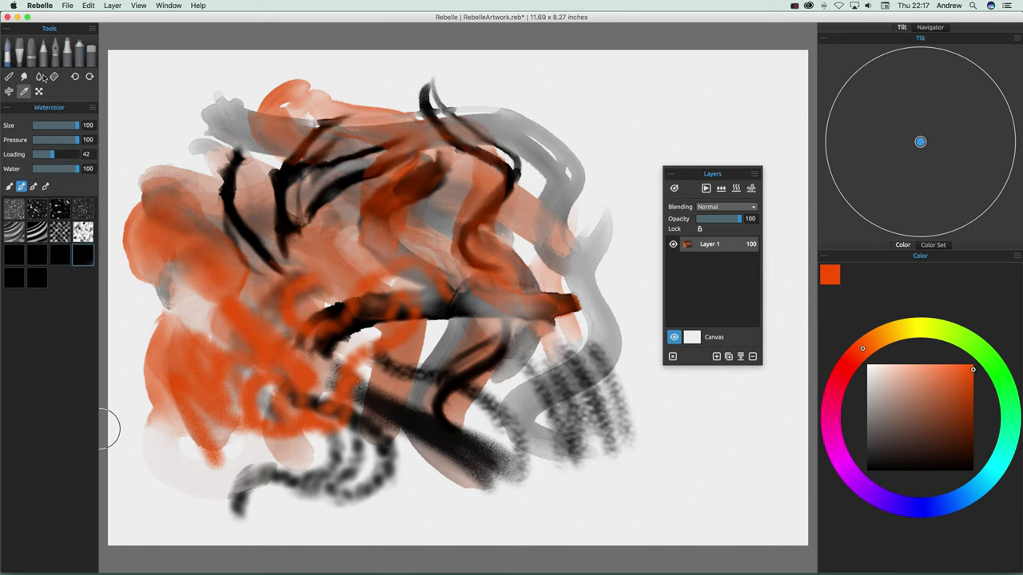
With a textured watercolour preset, paint white swirls around the canvas centre, then Cmd+Tab to Finder.
click(61, 231)
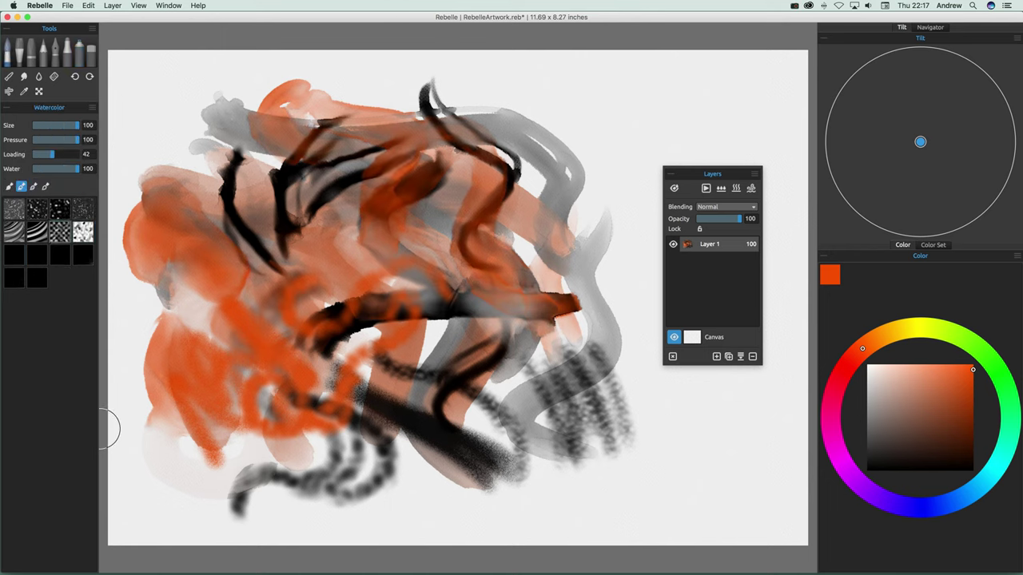
mouse_move(451, 333)
mouse_down()
mouse_move(524, 366)
mouse_move(600, 436)
mouse_move(581, 297)
mouse_move(551, 341)
mouse_move(429, 417)
mouse_move(411, 336)
mouse_move(498, 319)
mouse_move(397, 280)
mouse_move(228, 274)
mouse_up()
alt+click(657, 338)
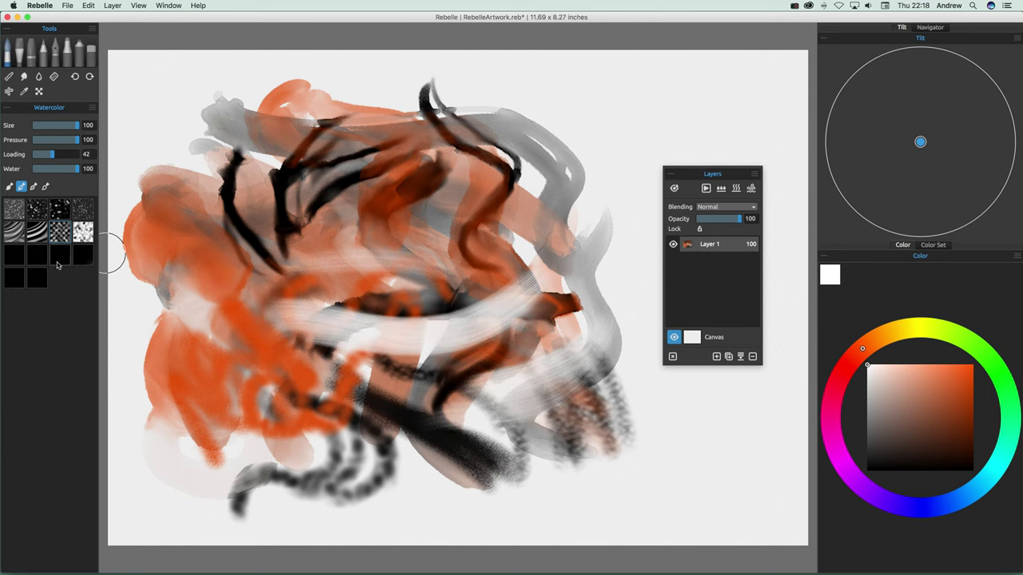
mouse_move(274, 230)
mouse_down()
mouse_move(355, 198)
mouse_move(340, 265)
mouse_move(313, 188)
mouse_move(391, 334)
mouse_move(348, 256)
mouse_move(353, 163)
mouse_move(434, 336)
mouse_move(407, 168)
mouse_move(472, 363)
mouse_move(370, 318)
mouse_move(336, 260)
mouse_move(212, 335)
mouse_move(339, 279)
mouse_move(199, 289)
mouse_move(323, 321)
mouse_move(332, 252)
mouse_move(272, 404)
mouse_move(304, 344)
mouse_move(322, 379)
mouse_move(270, 406)
mouse_move(379, 359)
mouse_move(392, 462)
mouse_move(415, 423)
mouse_move(417, 384)
mouse_move(441, 418)
mouse_move(477, 440)
mouse_move(493, 165)
mouse_move(457, 234)
mouse_move(513, 354)
mouse_move(418, 163)
mouse_up()
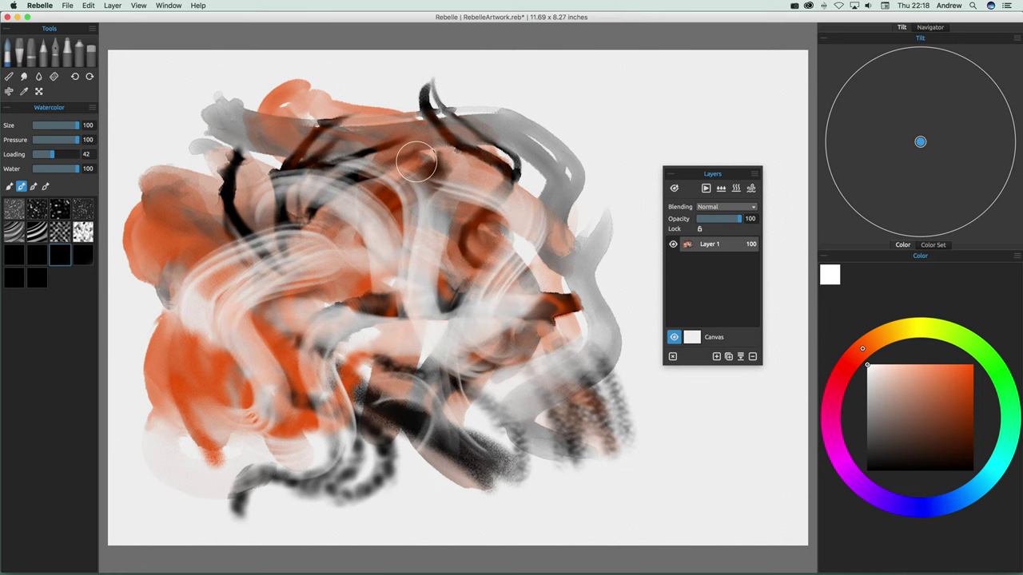
key(super+Tab)
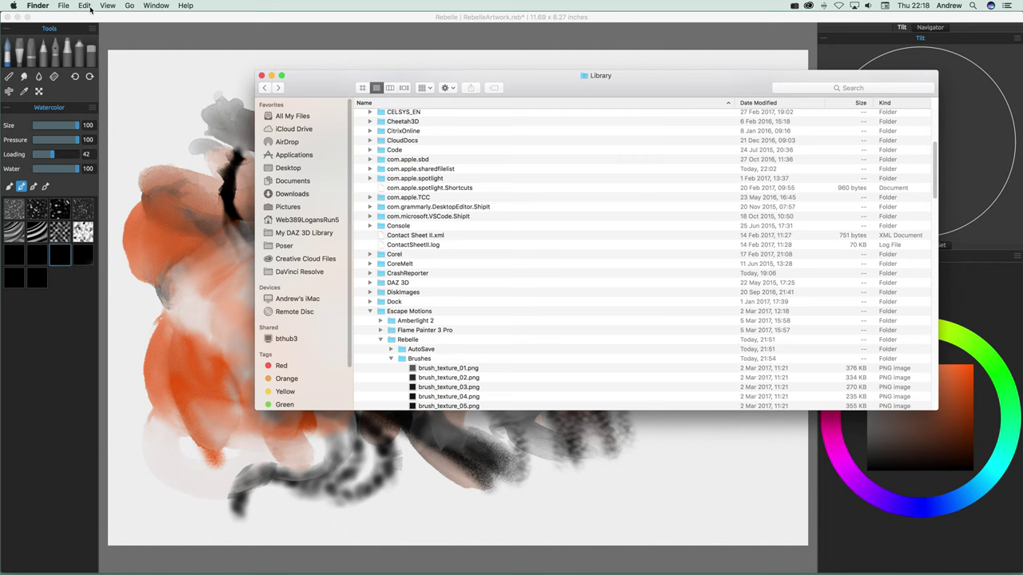
Cancel the Go to Folder prompt, scroll to Escape Motions › Rebelle › Brushes and open that folder.
click(129, 6)
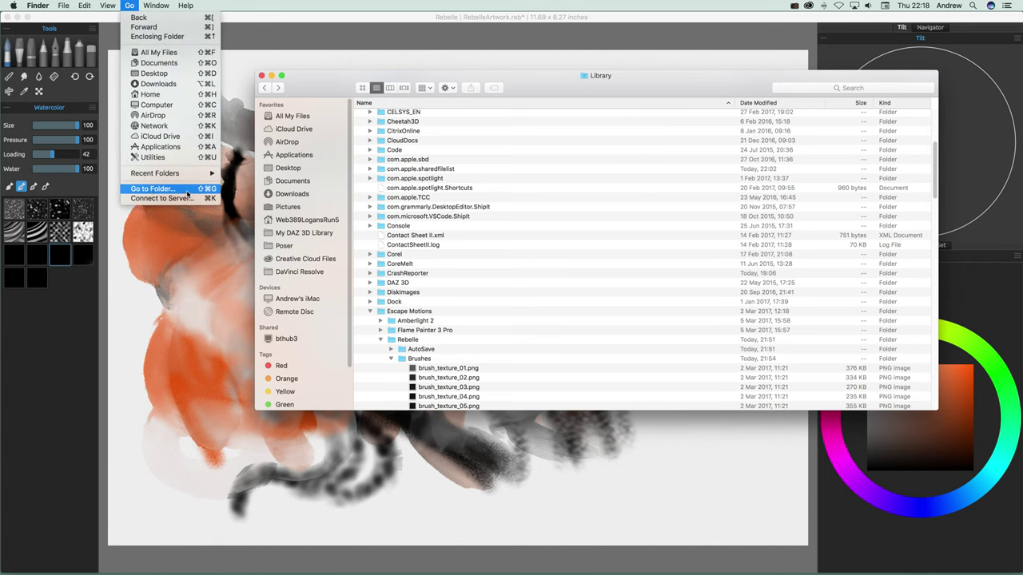
click(153, 190)
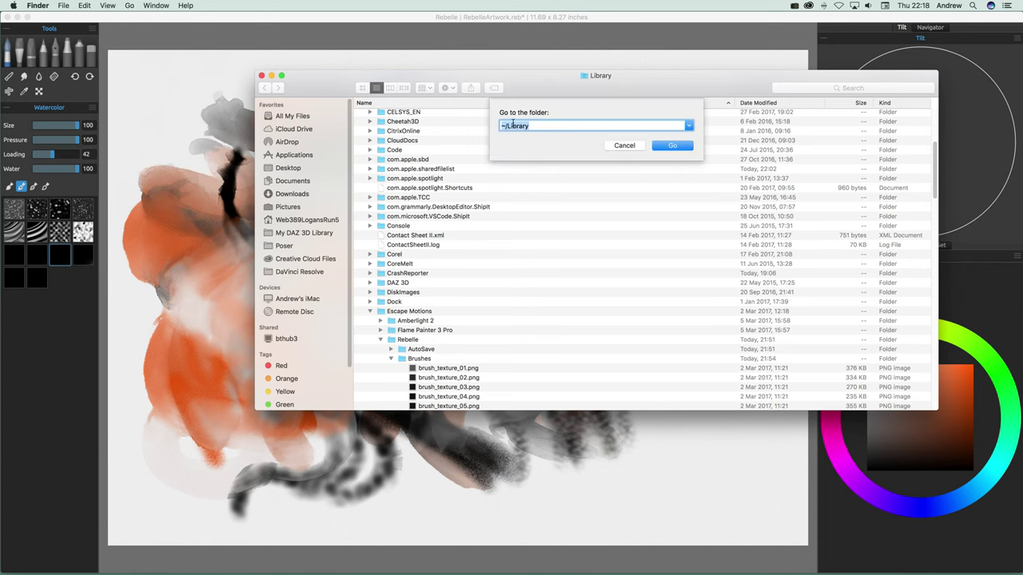
click(624, 146)
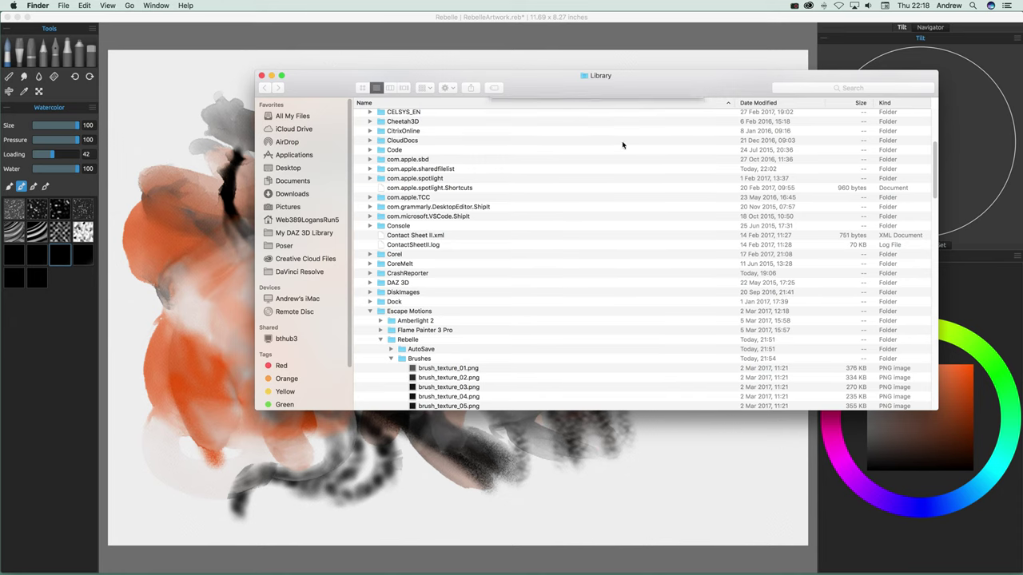
scroll(413, 214, up, 4)
scroll(413, 215, up, 4)
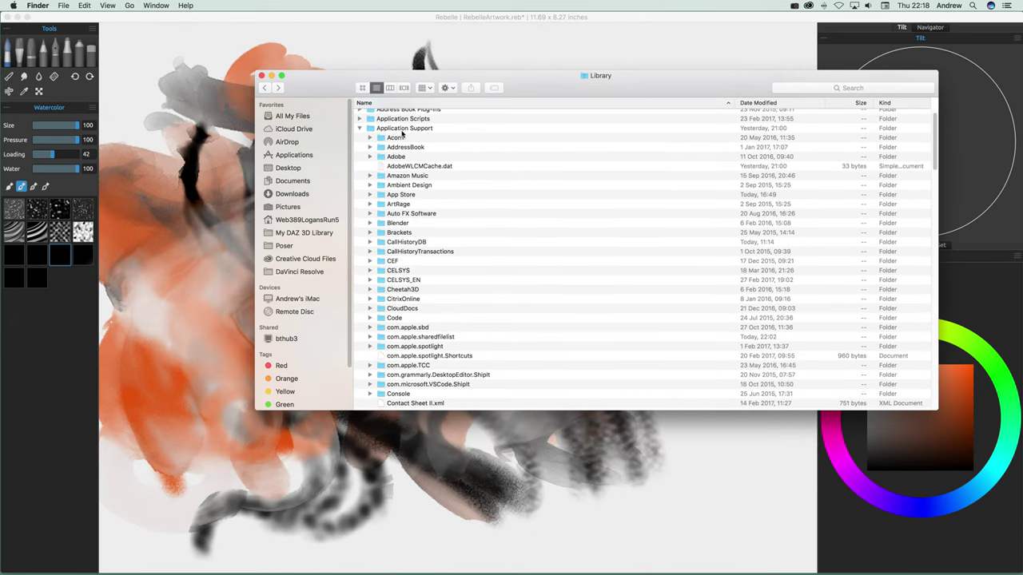
scroll(448, 270, down, 10)
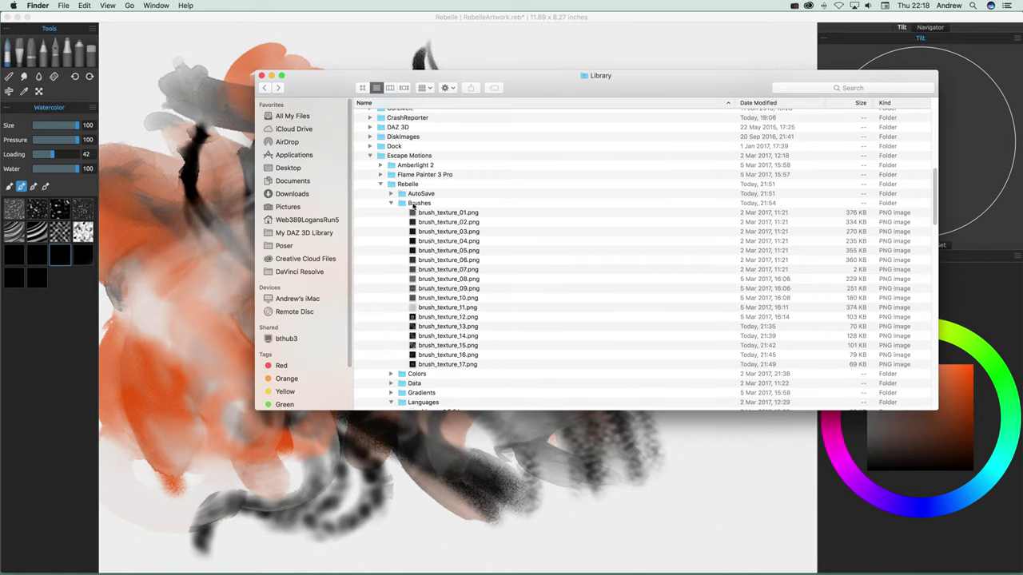
double_click(422, 204)
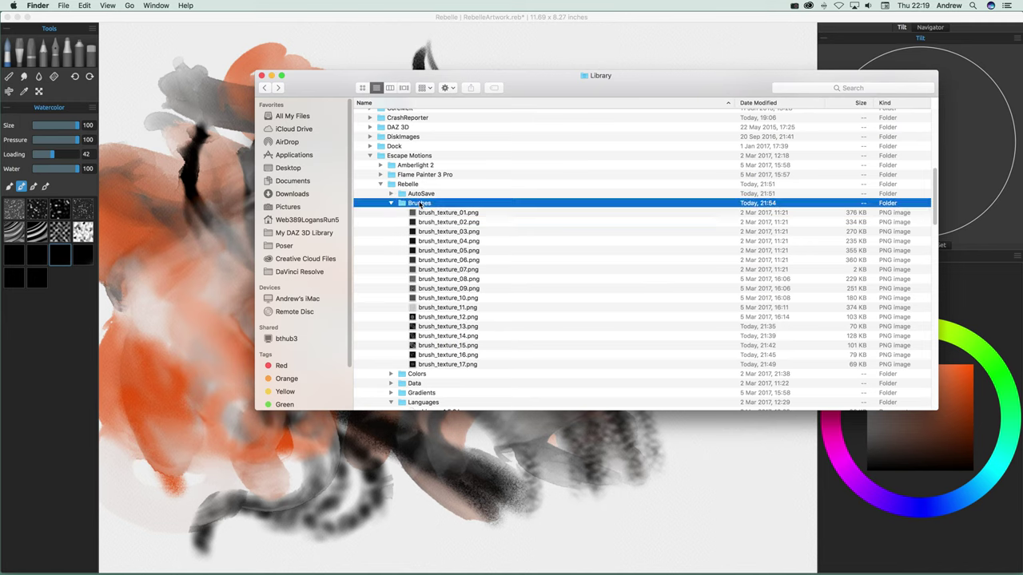
Switch Brushes to Cover Flow view and preview brush_texture_02 through brush_texture_16.png.
click(430, 154)
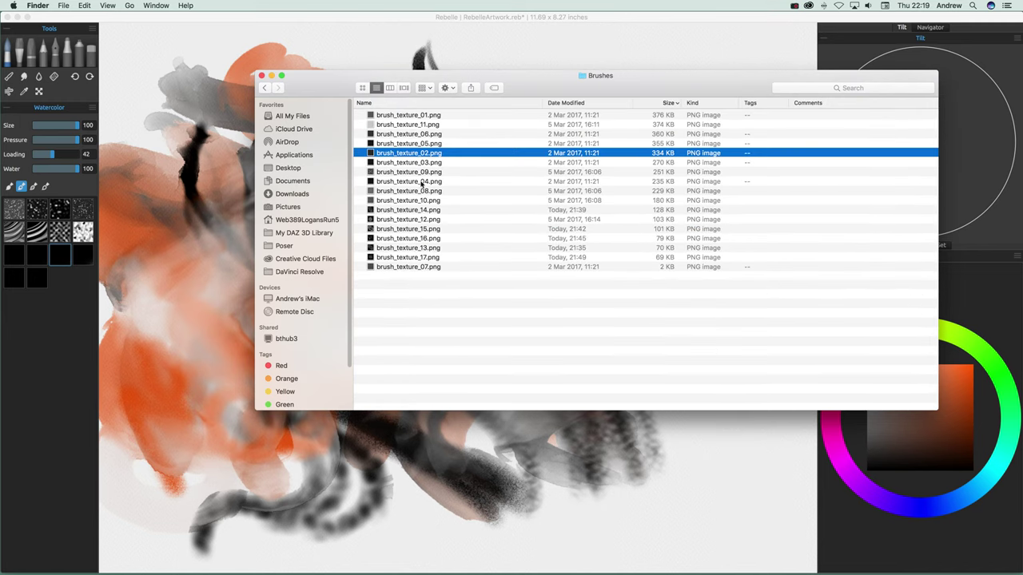
click(419, 183)
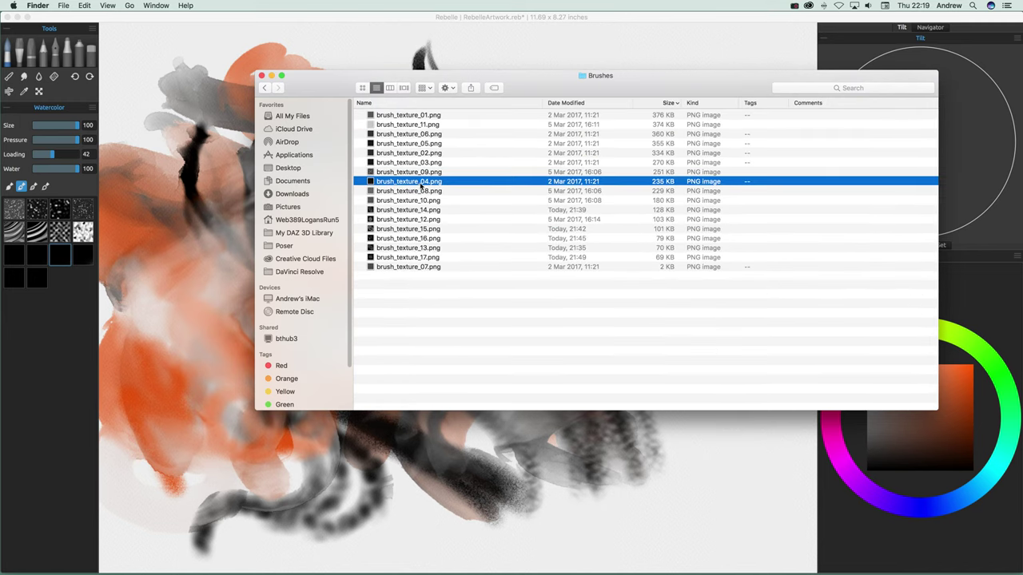
click(405, 88)
click(415, 297)
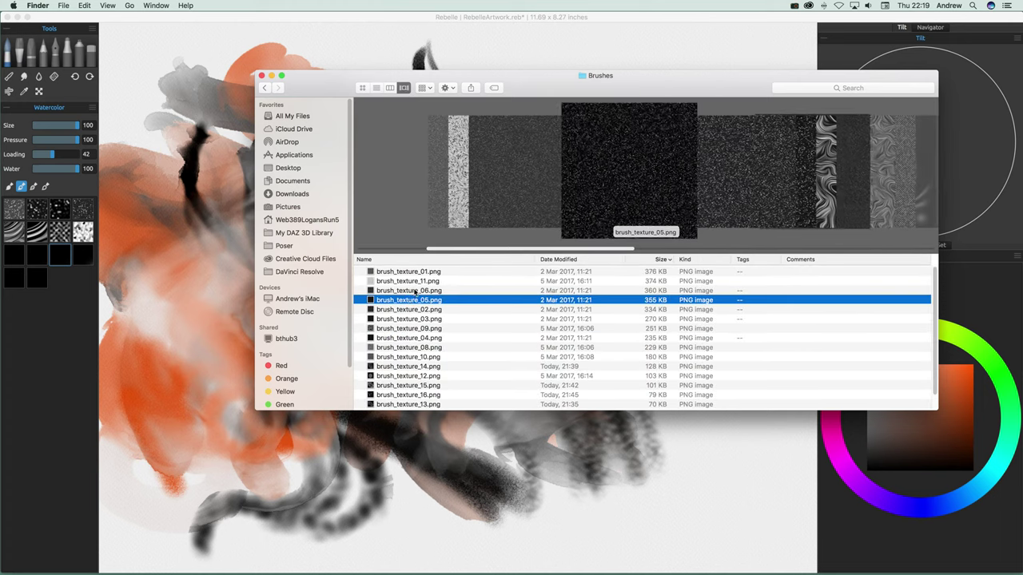
click(406, 290)
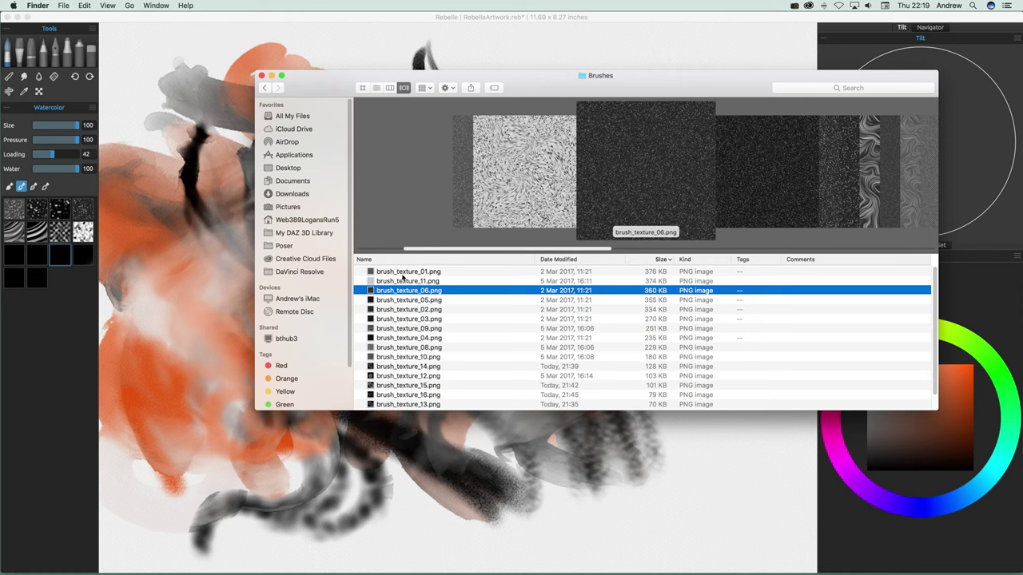
click(417, 375)
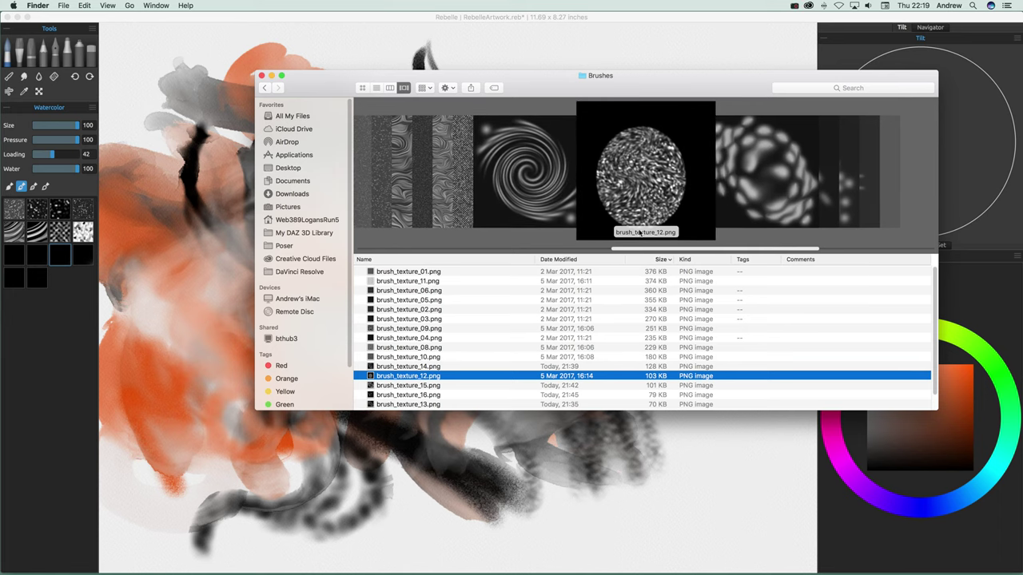
click(785, 177)
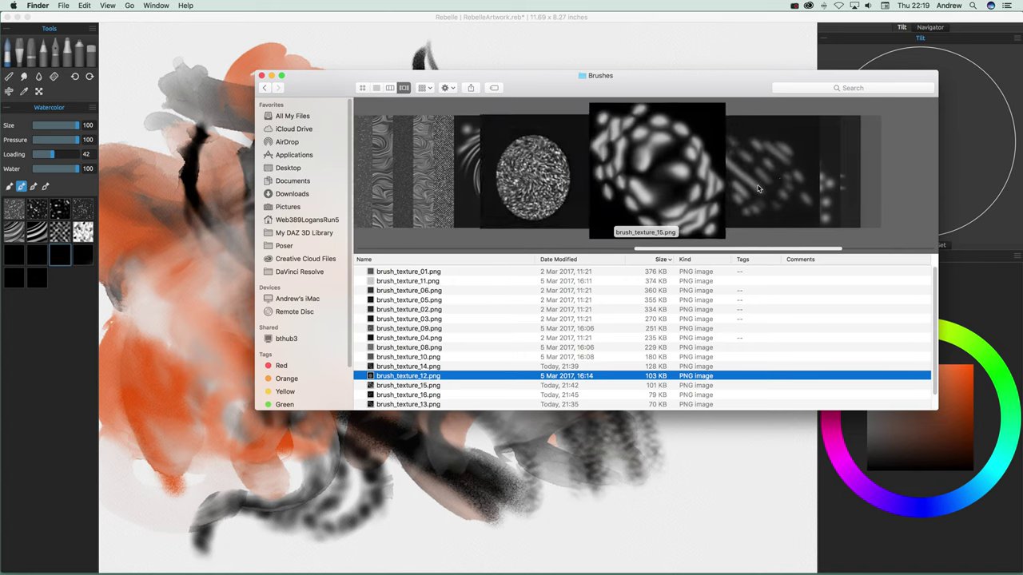
click(786, 178)
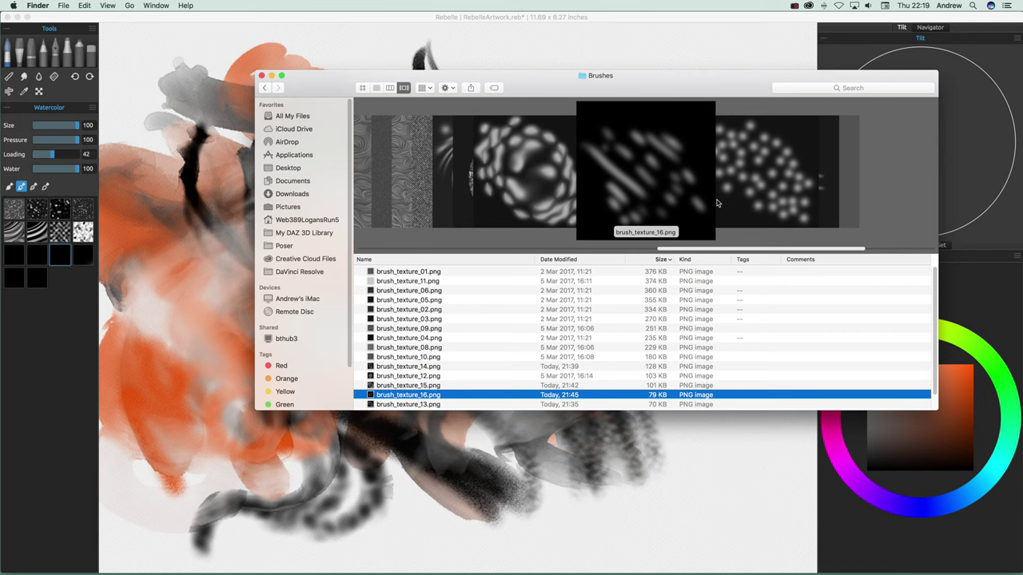
Return to Rebelle and paint a pale swirling stroke over the left-centre orange area.
click(144, 411)
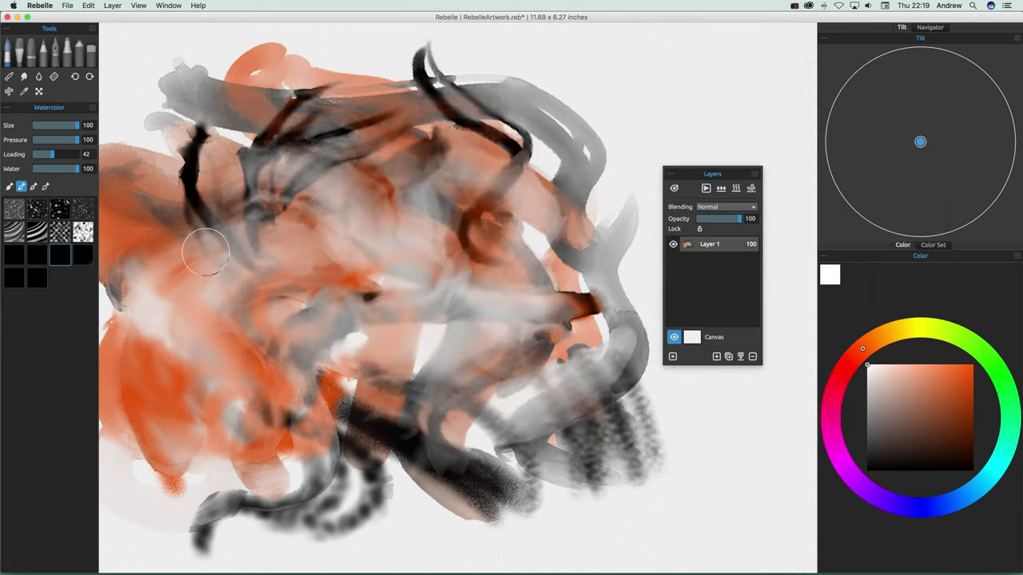
mouse_move(175, 383)
mouse_down()
mouse_move(165, 372)
mouse_move(216, 382)
mouse_move(281, 341)
mouse_up()
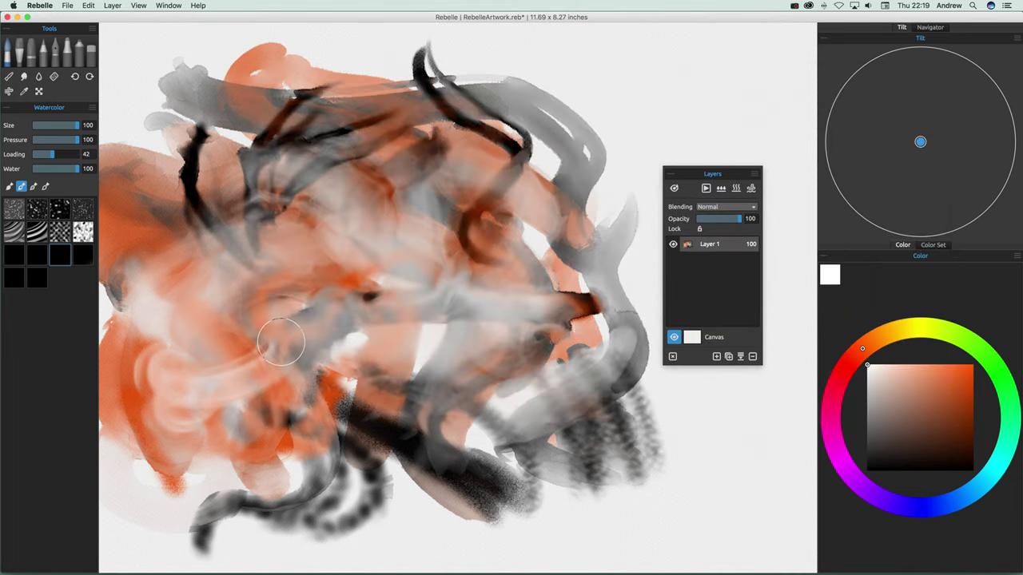